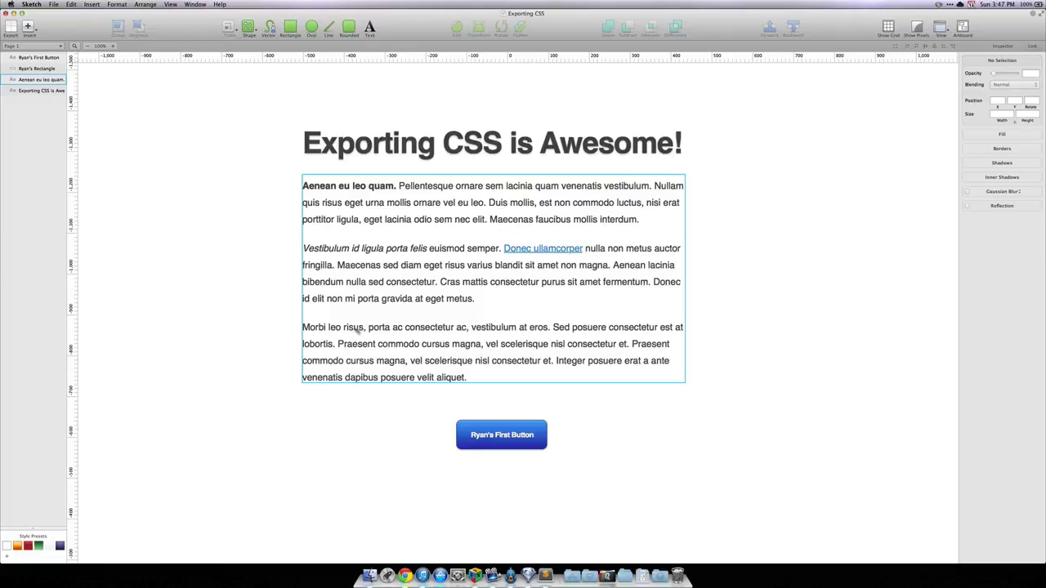
Step: Select the blue button rectangle and copy its CSS attributes from the context menu
{"action": "left_click", "coordinate": [460, 423]}
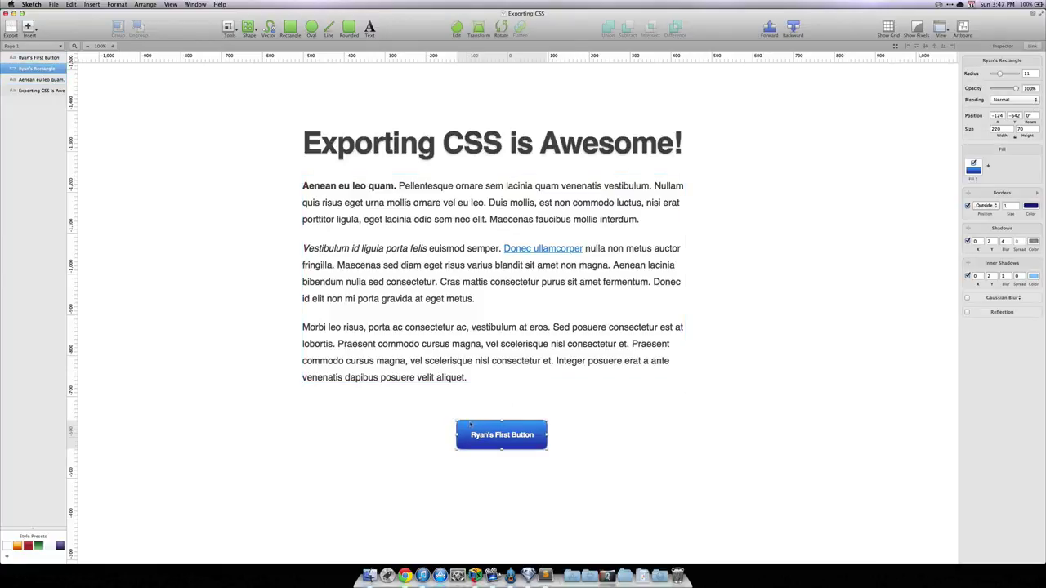
{"action": "left_click_drag", "start_coordinate": [451, 447], "coordinate": [432, 397]}
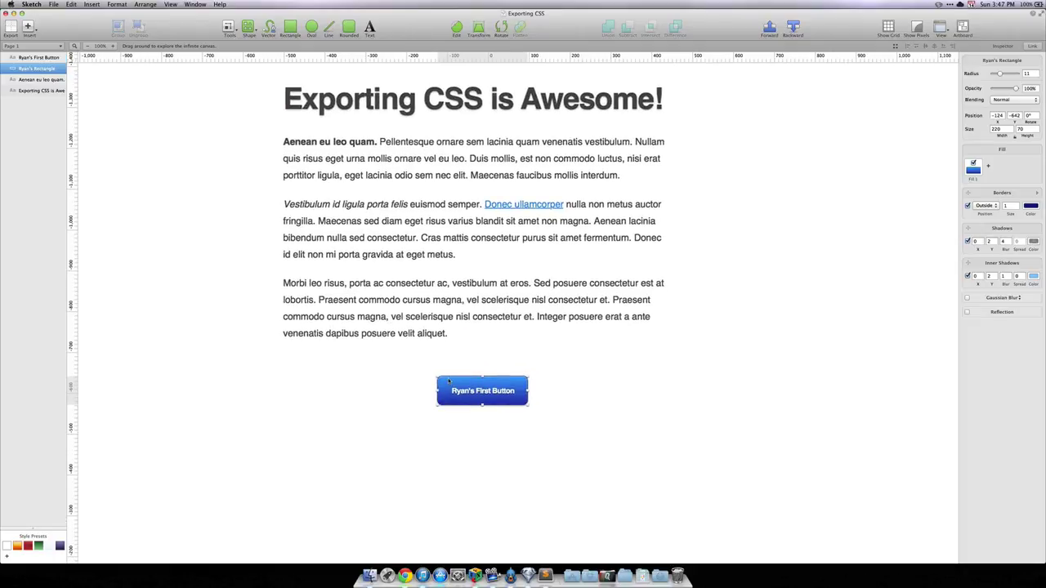
{"action": "right_click", "coordinate": [448, 381]}
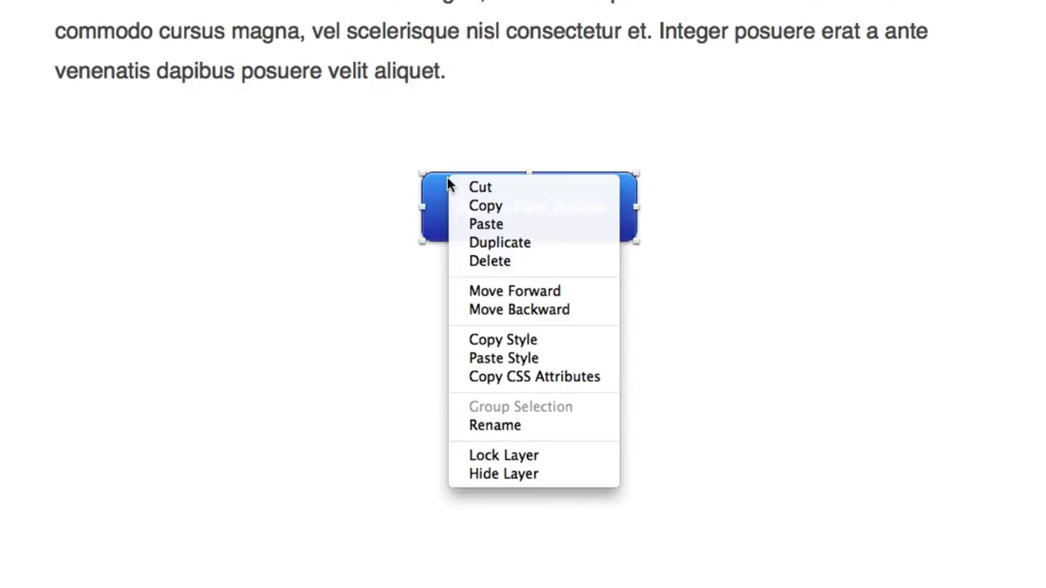
{"action": "left_click", "coordinate": [553, 381]}
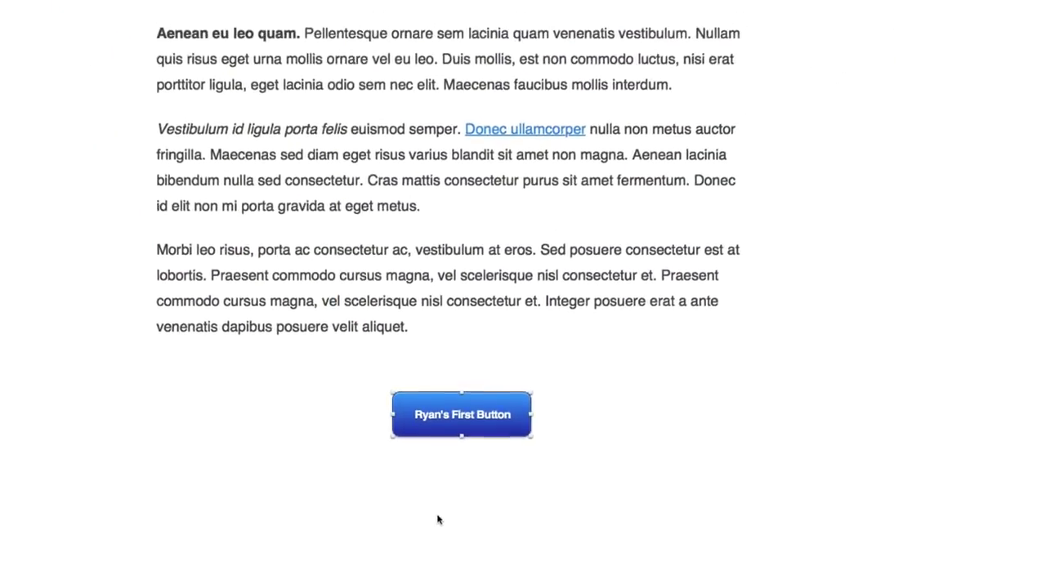
Step: Paste the blue button's CSS into the untitled Sublime Text 2 document
{"action": "key", "text": "super+Tab"}
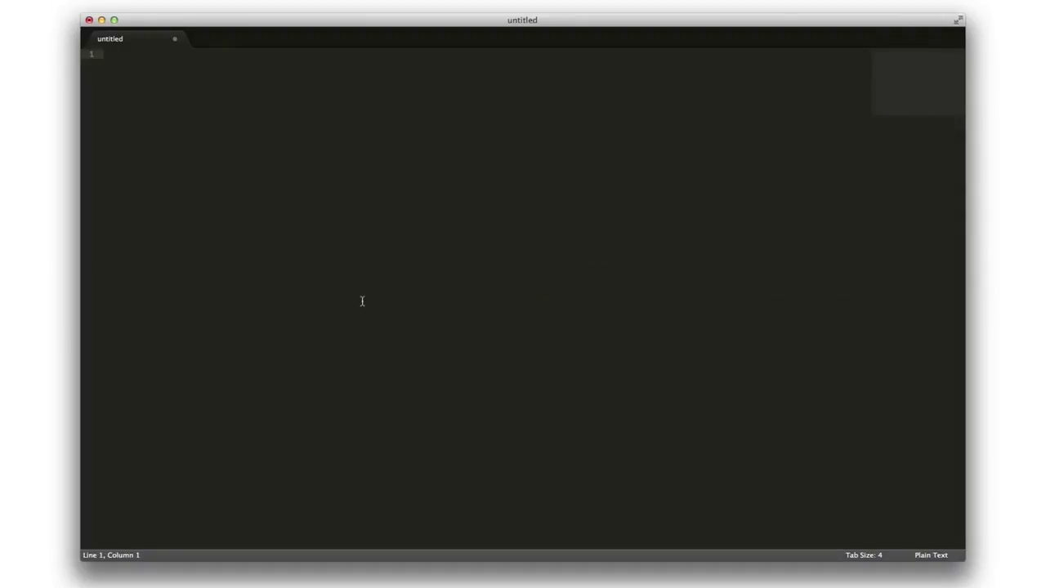
{"action": "key", "text": "super+v"}
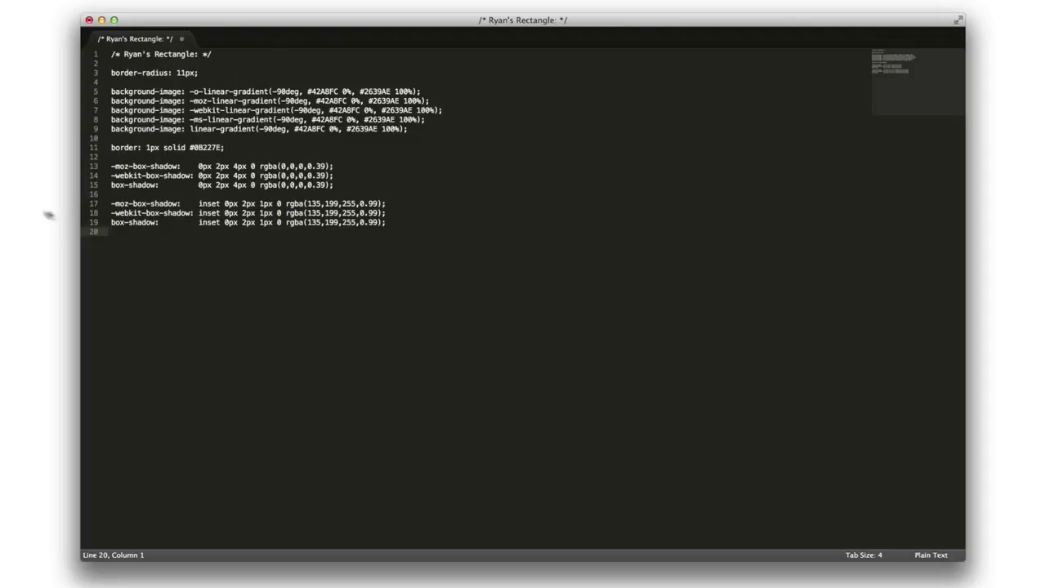
Step: Rename the 'Ryan's Rectangle' layer to 'Button' in Sketch's Layers list
{"action": "left_click", "coordinate": [199, 54]}
{"action": "left_click_drag", "start_coordinate": [198, 54], "coordinate": [119, 55]}
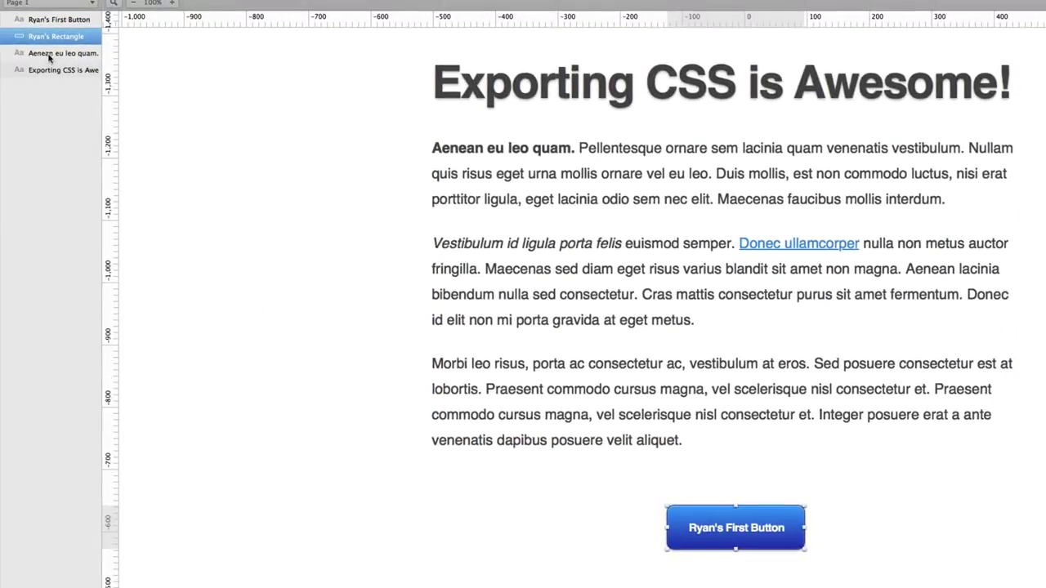
{"action": "double_click", "coordinate": [47, 37]}
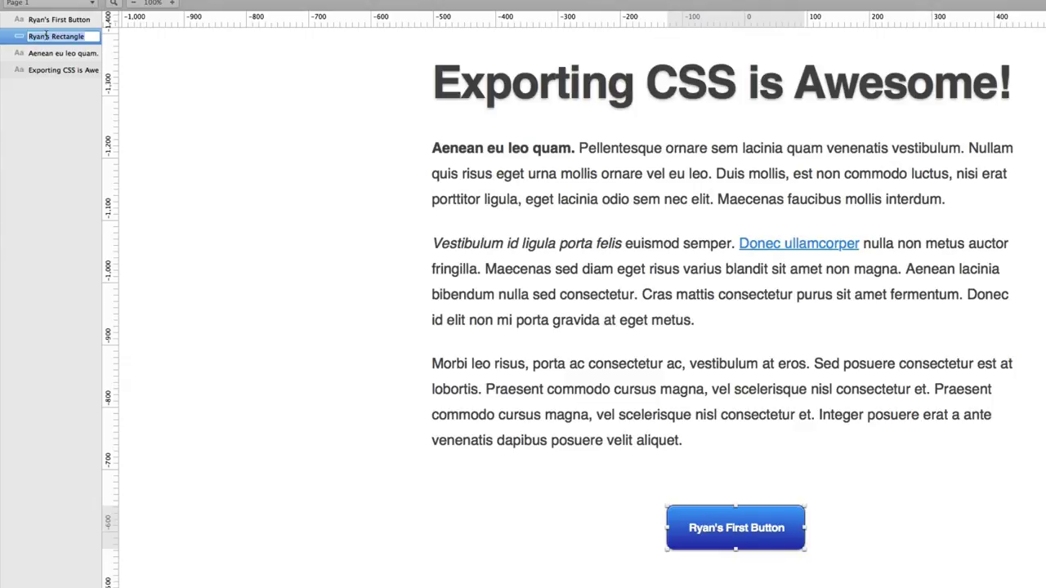
{"action": "type", "text": "Button"}
{"action": "key", "text": "Return"}
Step: Copy the Button layer's CSS and paste it into Sublime, undoing the overwrite of the rectangle CSS
{"action": "right_click", "coordinate": [680, 523]}
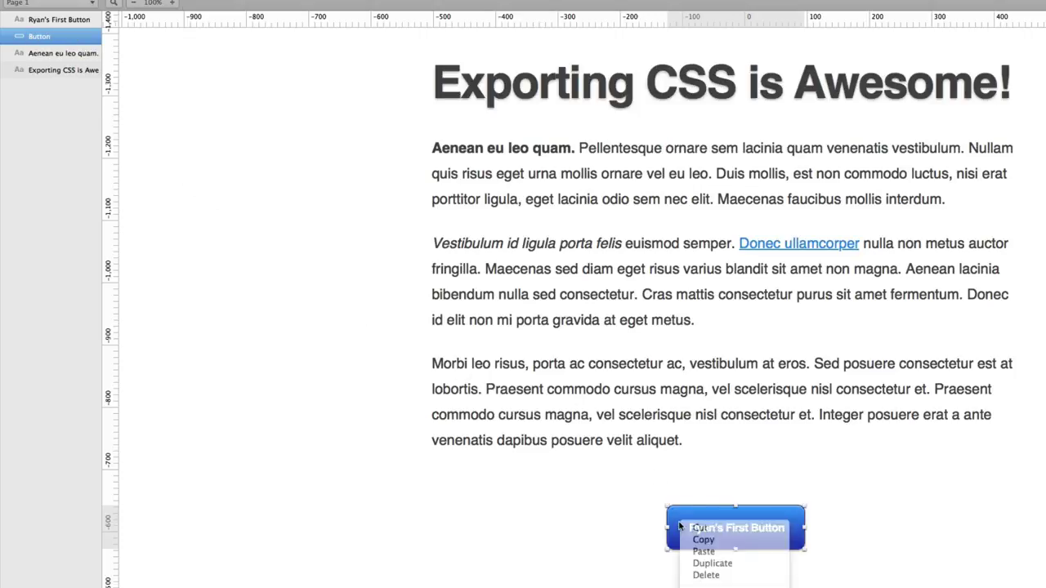
{"action": "left_click", "coordinate": [719, 587]}
{"action": "key", "text": "super+Tab"}
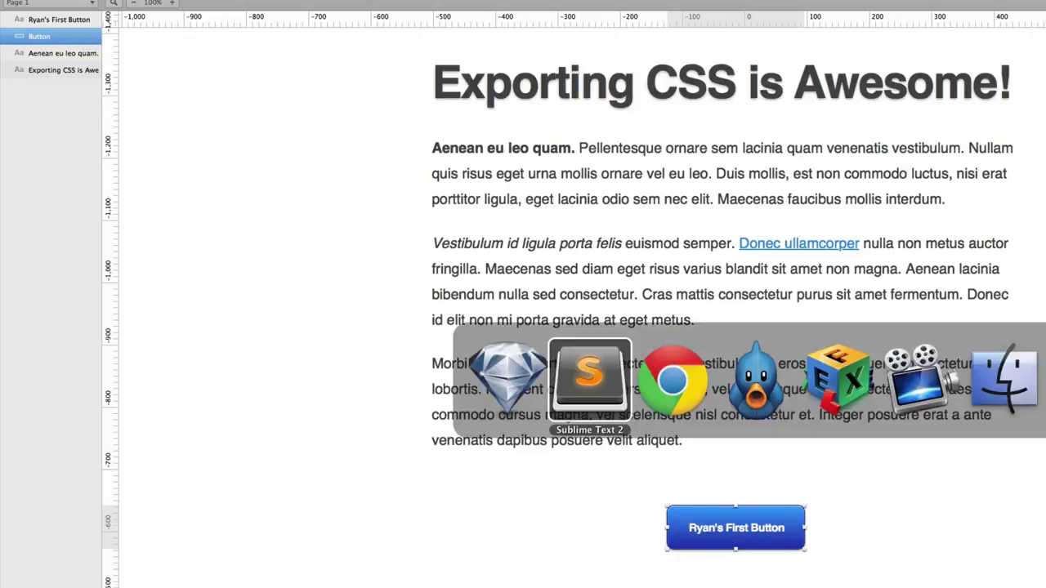
{"action": "key", "text": "super+a"}
{"action": "key", "text": "super+v"}
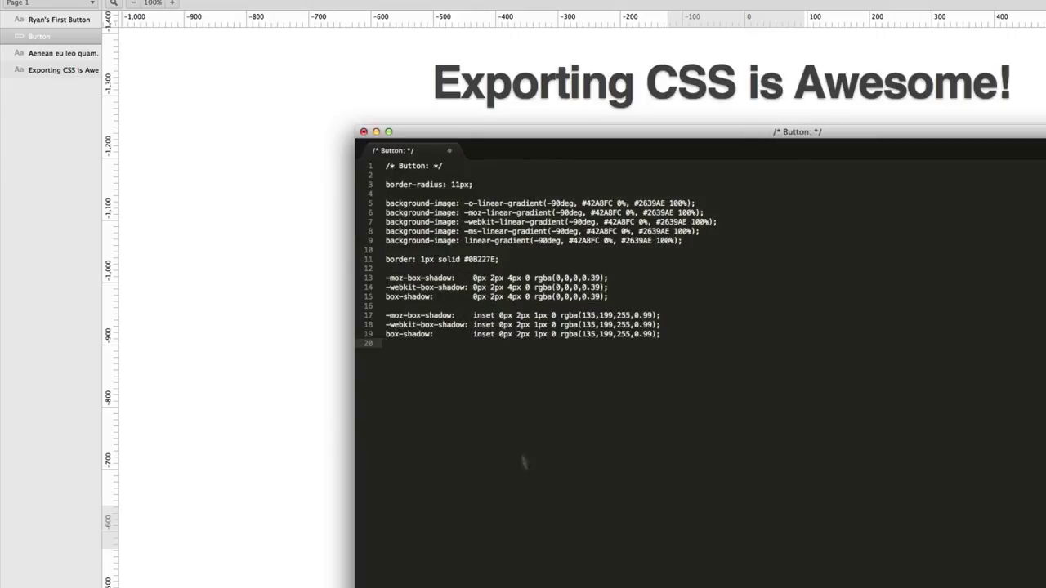
{"action": "key", "text": "super+z"}
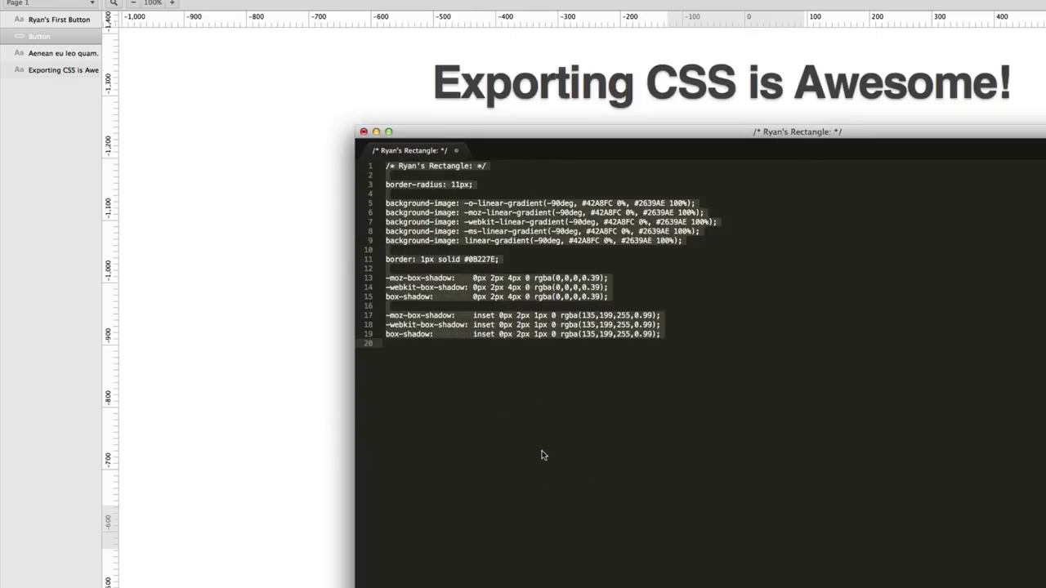
Step: Paste the Button CSS block beneath the rectangle CSS, then select all the text
{"action": "left_click", "coordinate": [542, 450]}
{"action": "key", "text": "Return"}
{"action": "key", "text": "Return"}
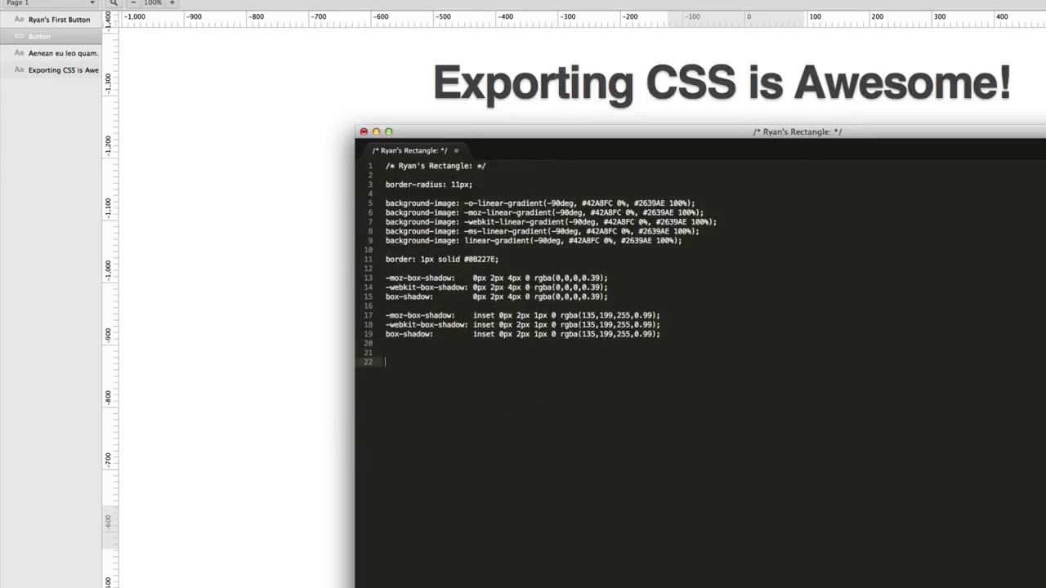
{"action": "key", "text": "super+v"}
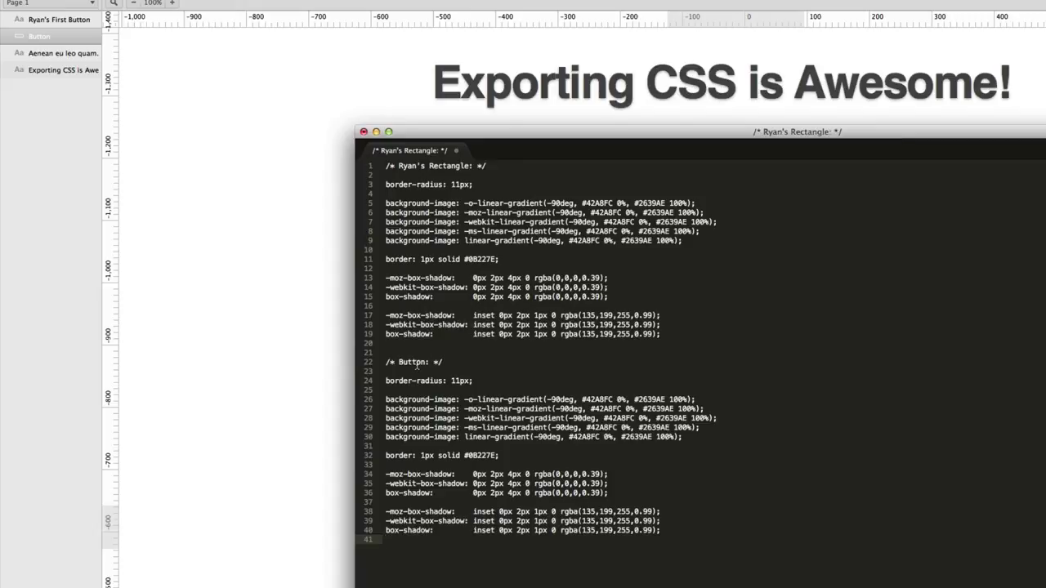
{"action": "double_click", "coordinate": [417, 364]}
{"action": "key", "text": "super+a"}
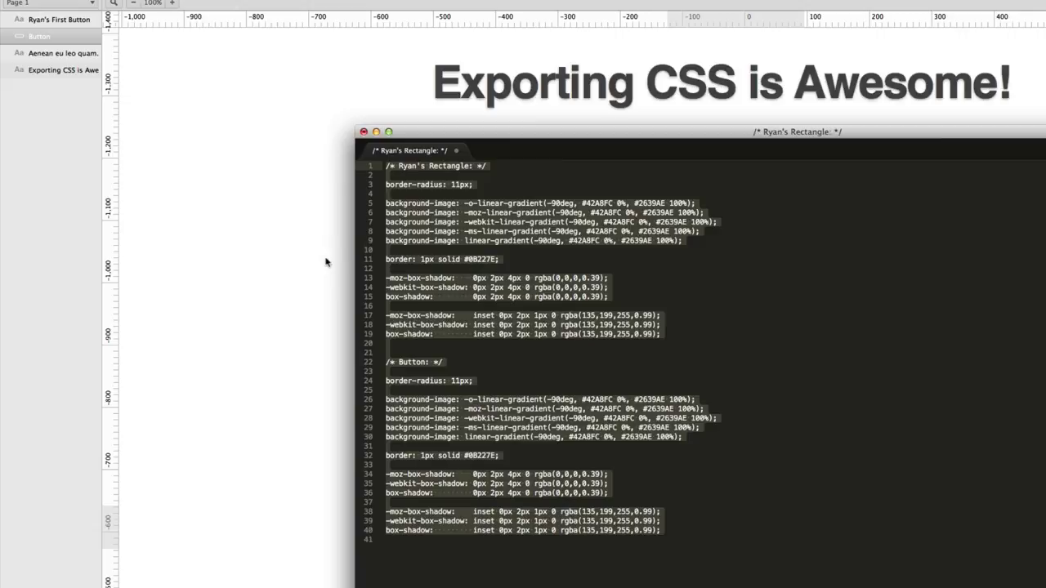
Step: Erase all CSS in Sublime and select the 'Exporting CSS is Awesome!' heading in Sketch
{"action": "key", "text": "BackSpace"}
{"action": "key", "text": "super+w"}
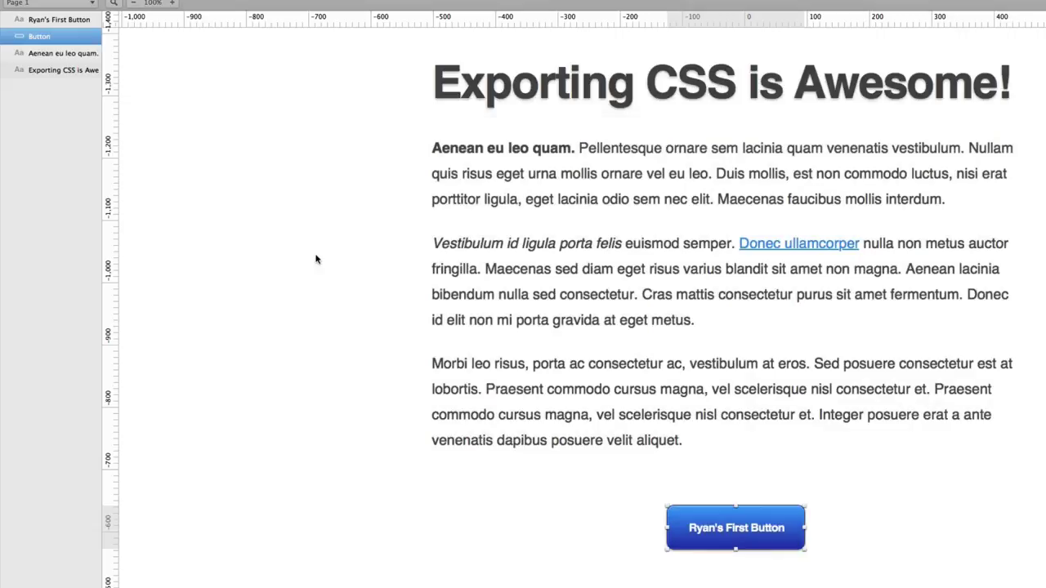
{"action": "left_click", "coordinate": [521, 102]}
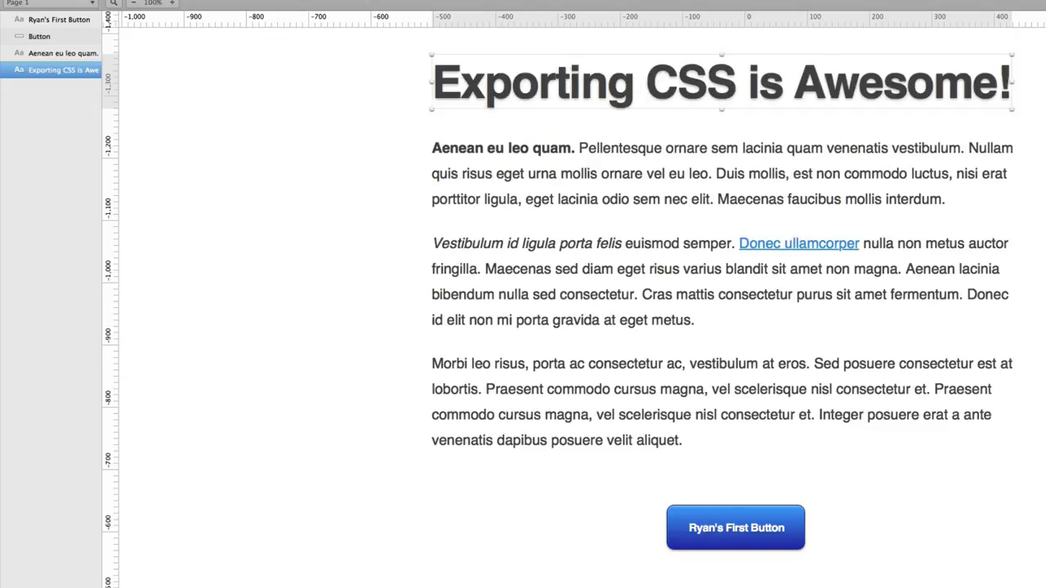
{"action": "right_click", "coordinate": [809, 79]}
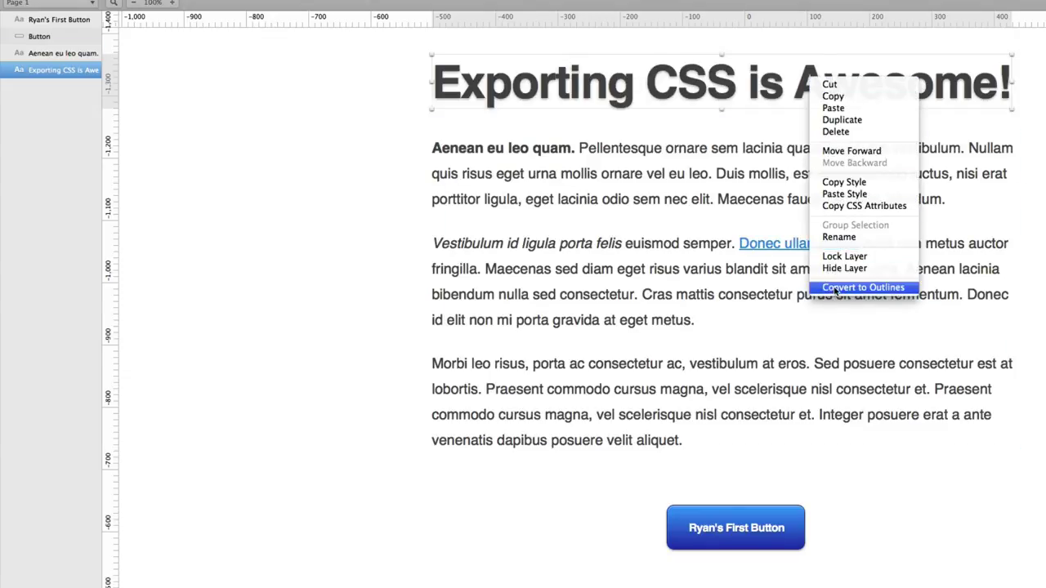
Step: Copy the heading's CSS attributes and paste them into the empty Sublime document
{"action": "left_click", "coordinate": [859, 206]}
{"action": "key", "text": "super+Tab"}
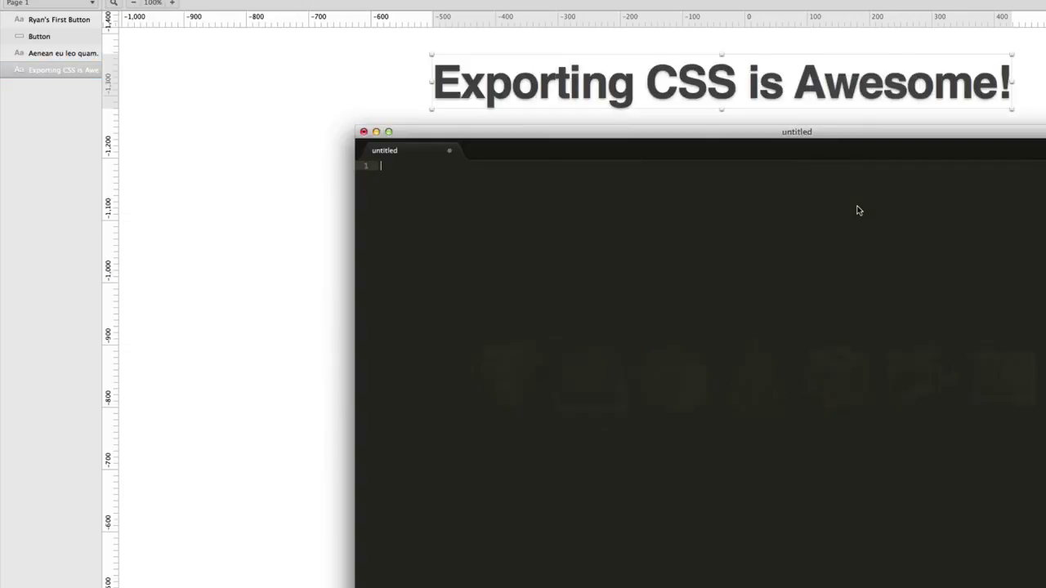
{"action": "key", "text": "super+v"}
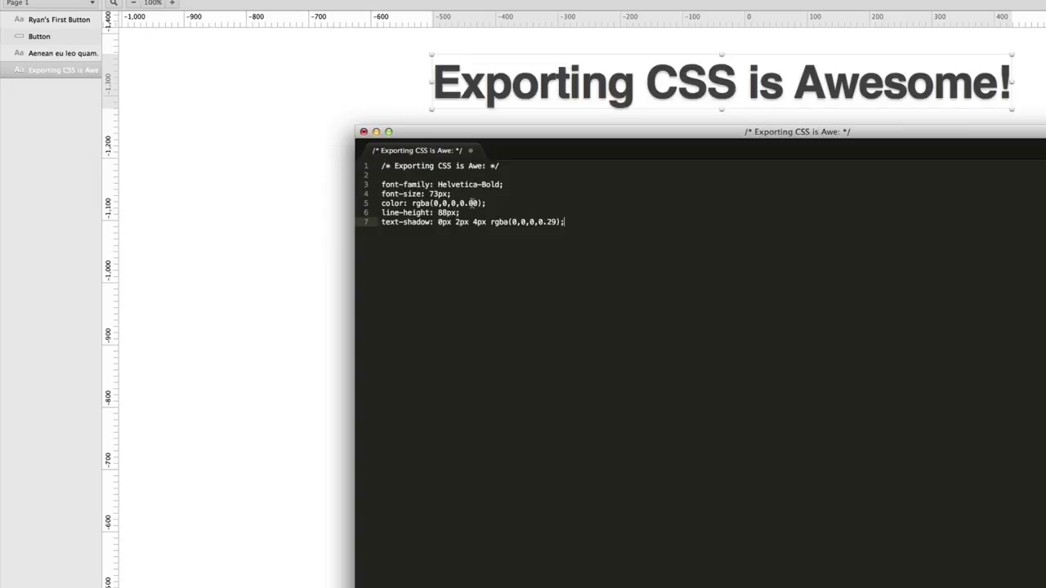
Step: Review the heading CSS: Helvetica-Bold, 73px font size, colour, 88px line height and text shadow
{"action": "left_click_drag", "start_coordinate": [437, 185], "coordinate": [504, 184]}
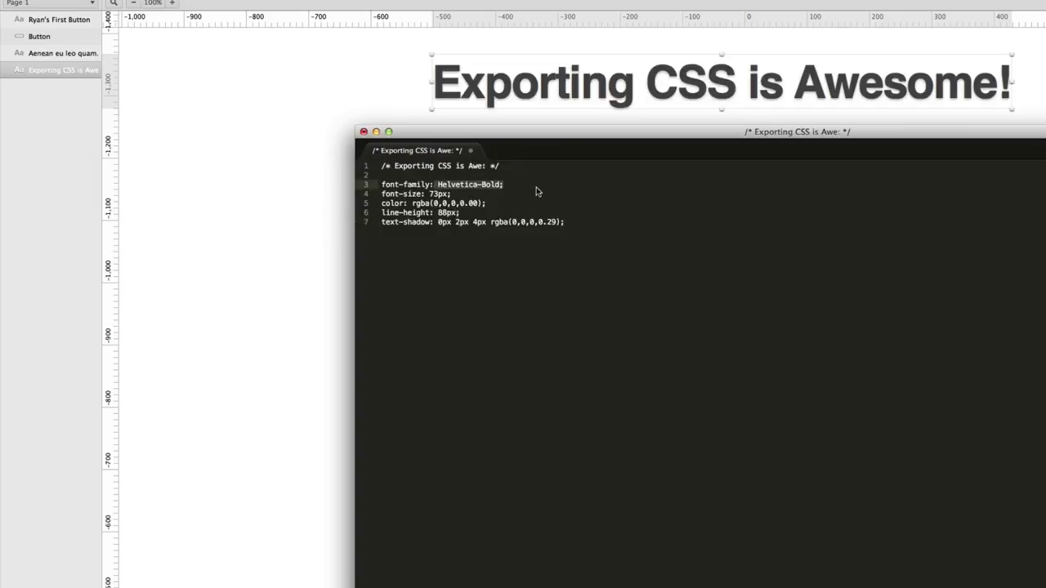
{"action": "left_click", "coordinate": [417, 194]}
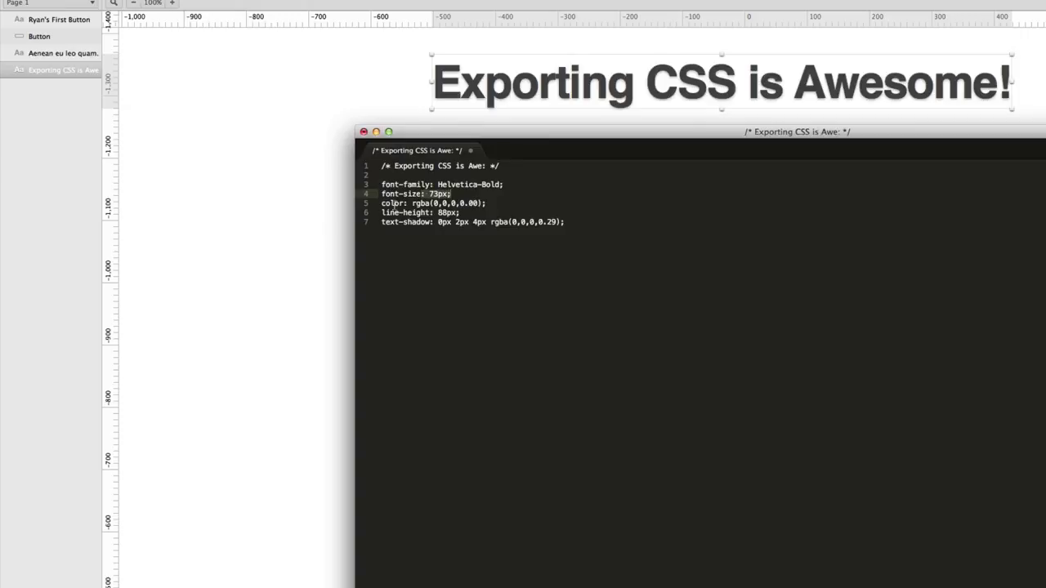
{"action": "left_click", "coordinate": [432, 204]}
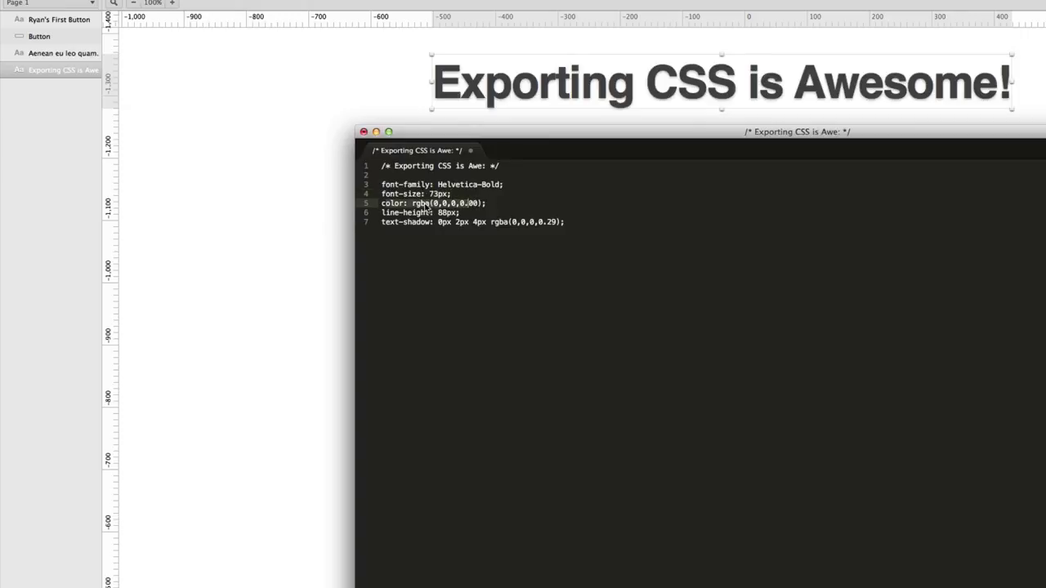
{"action": "left_click", "coordinate": [471, 212]}
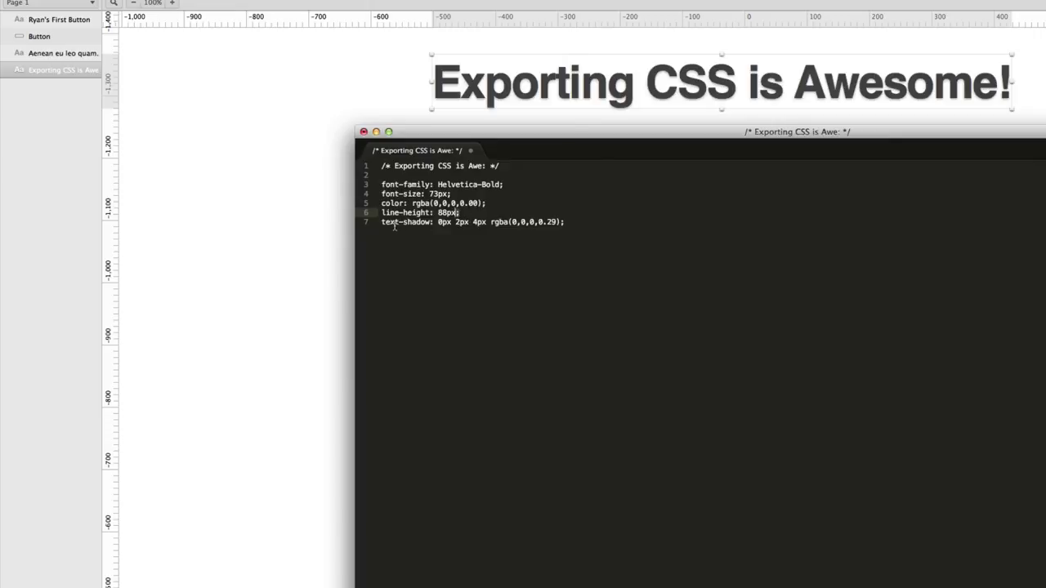
{"action": "left_click_drag", "start_coordinate": [381, 221], "coordinate": [378, 164]}
{"action": "left_click", "coordinate": [581, 229]}
{"action": "left_click", "coordinate": [379, 249]}
{"action": "left_click_drag", "start_coordinate": [487, 166], "coordinate": [393, 167]}
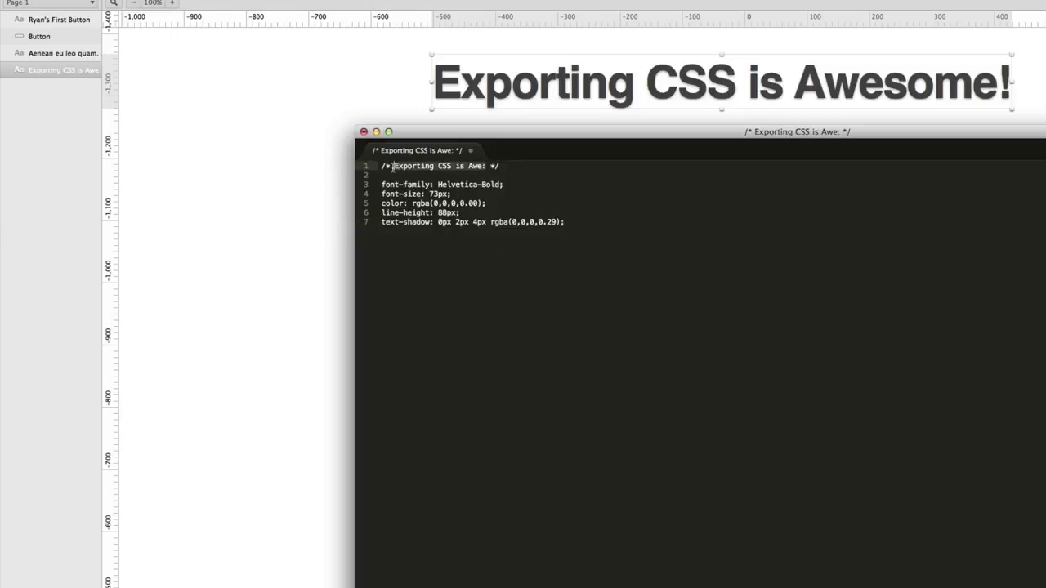
Step: Rename the heading layer to 'H1'
{"action": "left_click", "coordinate": [77, 70]}
{"action": "double_click", "coordinate": [72, 70]}
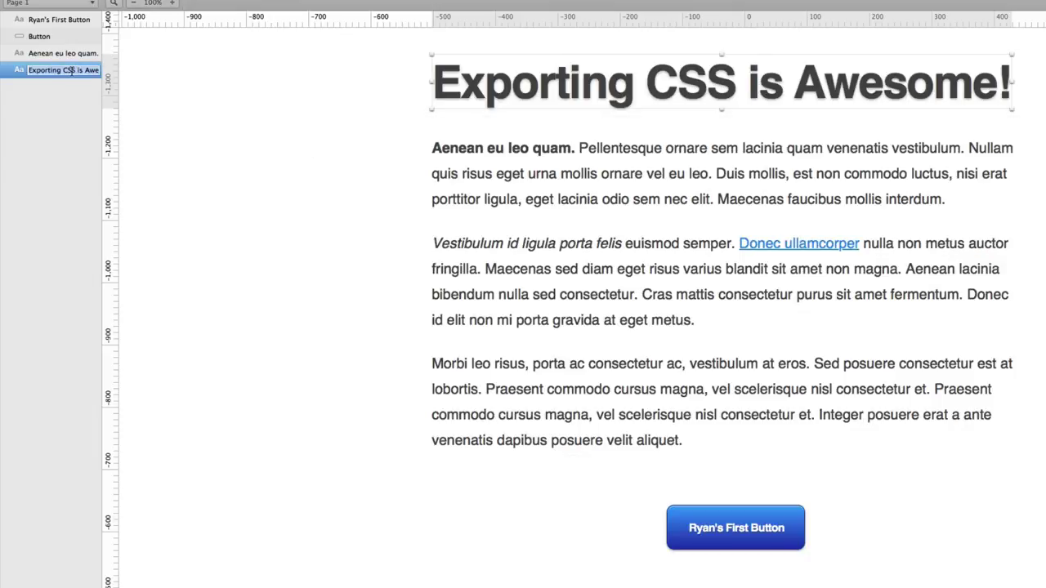
{"action": "type", "text": "H"}
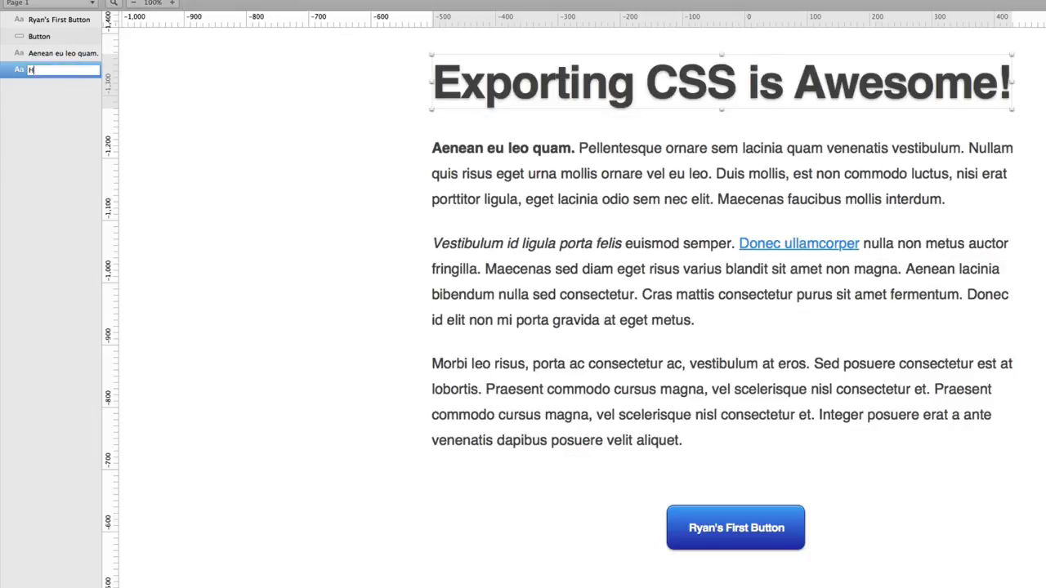
{"action": "type", "text": "1"}
{"action": "key", "text": "Return"}
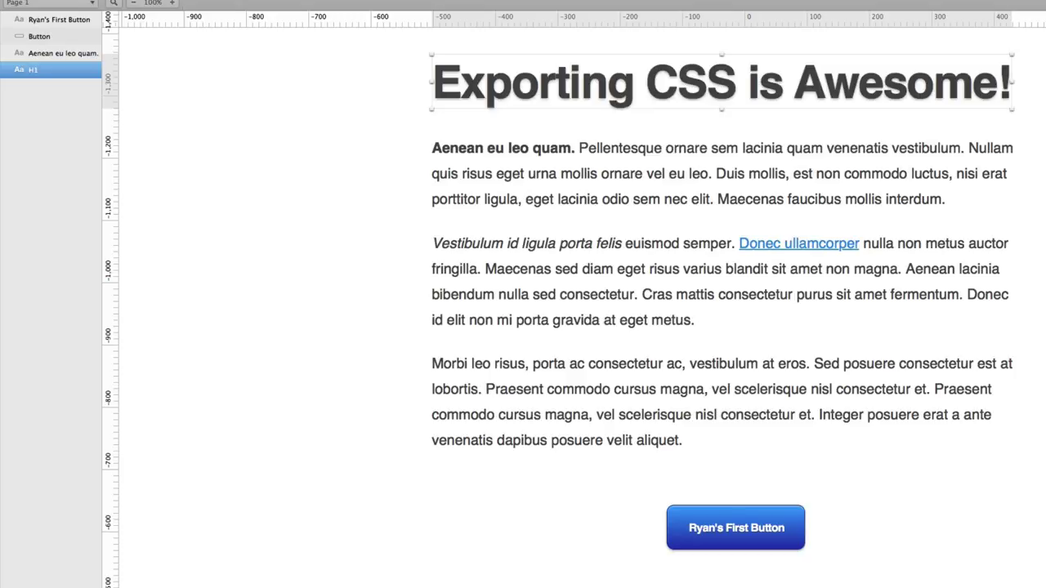
Step: Copy the H1 heading's CSS attributes for use in Sublime Text 2
{"action": "right_click", "coordinate": [600, 72]}
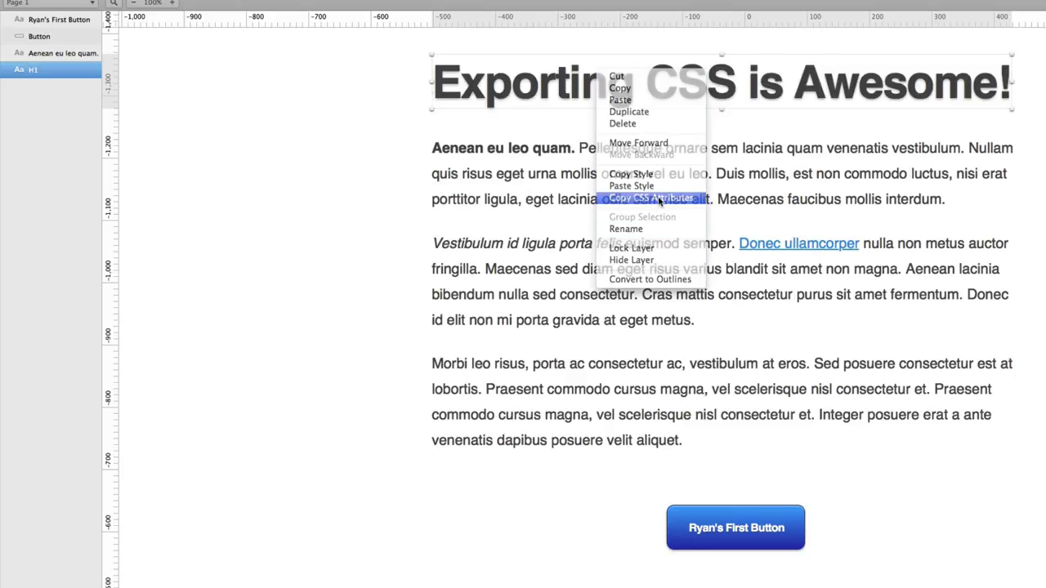
{"action": "left_click", "coordinate": [654, 198]}
{"action": "key", "text": "super+Tab"}
Step: Paste the heading CSS and wrap it with 'h1{' above and '}' below
{"action": "key", "text": "super+v"}
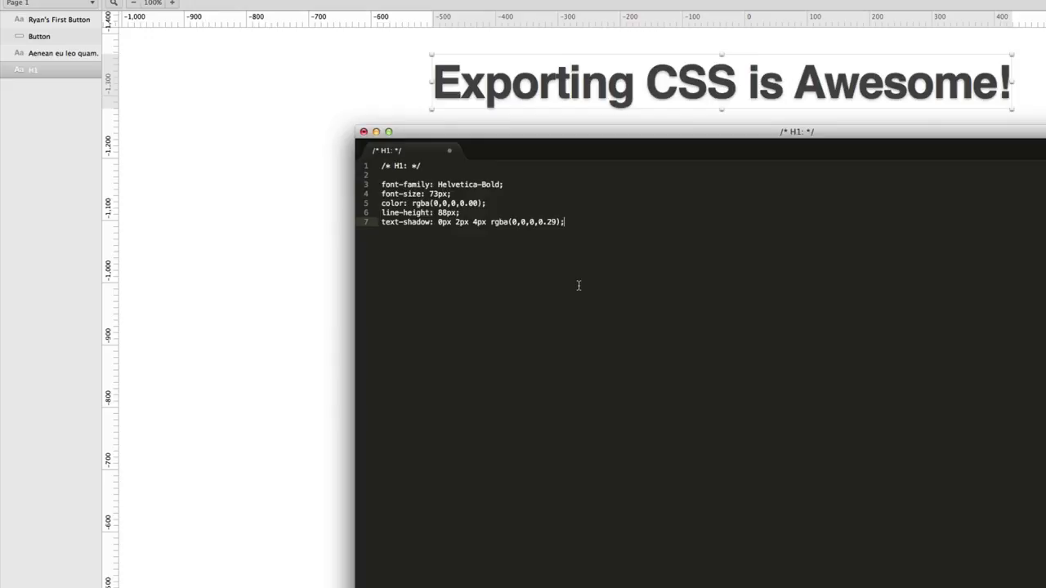
{"action": "left_click", "coordinate": [452, 175]}
{"action": "key", "text": "Return"}
{"action": "key", "text": "Return"}
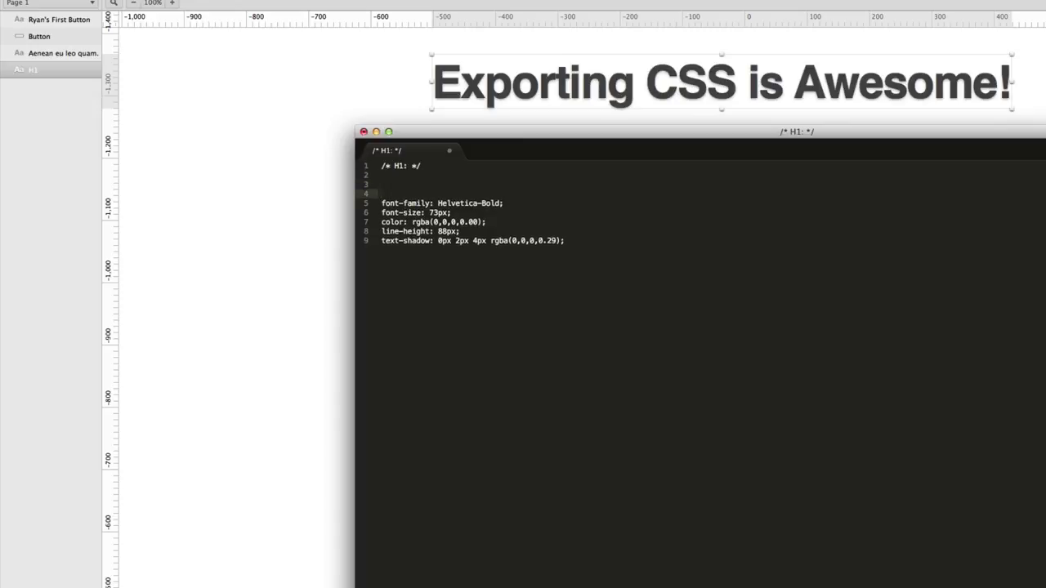
{"action": "type", "text": "h1{"}
{"action": "left_click", "coordinate": [583, 265]}
{"action": "key", "text": "Return"}
{"action": "key", "text": "Return"}
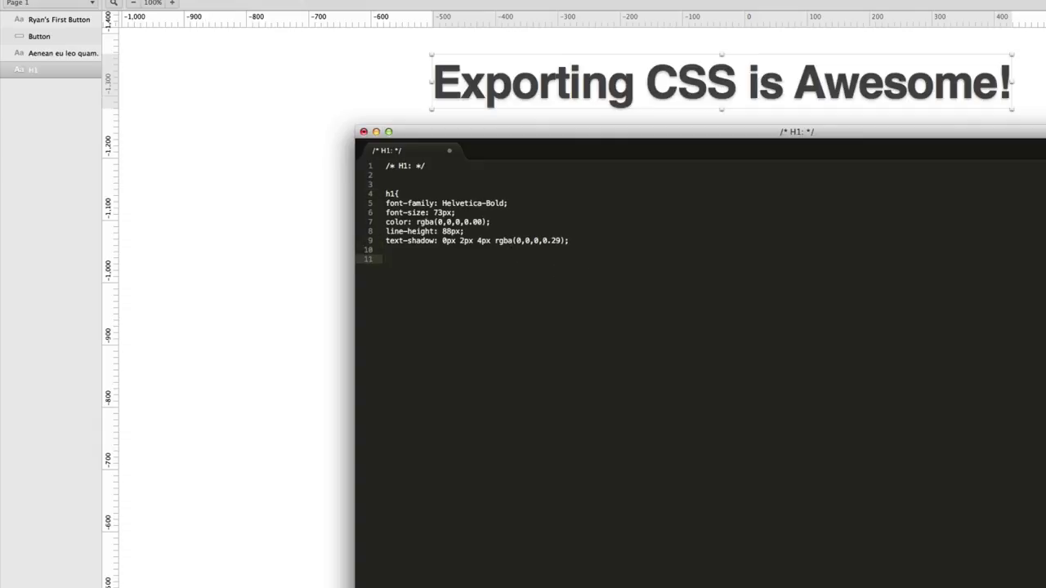
{"action": "key", "text": "super+v"}
{"action": "key", "text": "super+z"}
{"action": "type", "text": "}"}
Step: Indent the color through text-shadow declarations and remove the blank line before the closing brace
{"action": "left_click_drag", "start_coordinate": [584, 245], "coordinate": [386, 203]}
{"action": "key", "text": "Tab"}
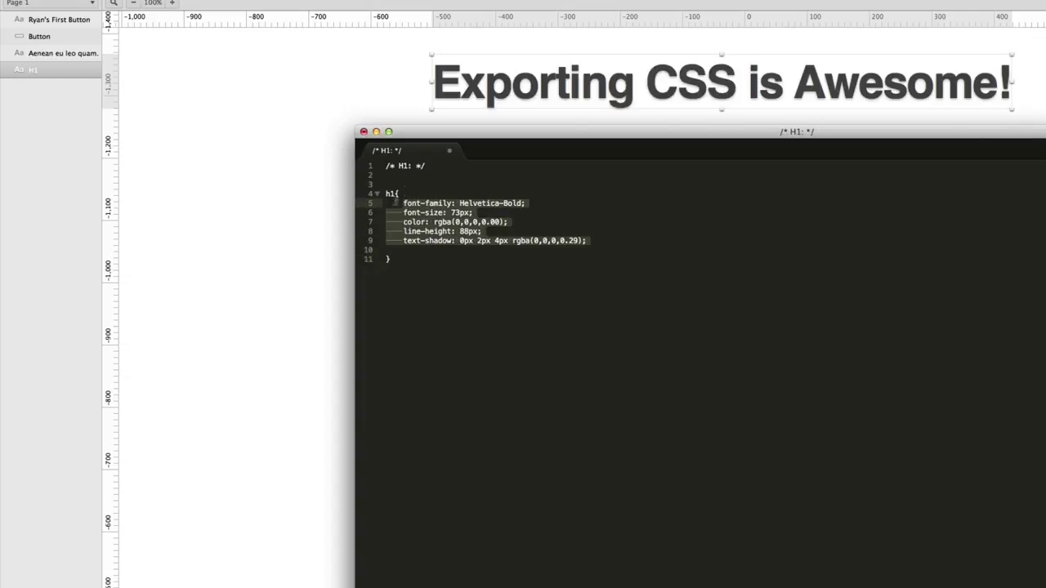
{"action": "left_click", "coordinate": [410, 189]}
{"action": "left_click", "coordinate": [400, 250]}
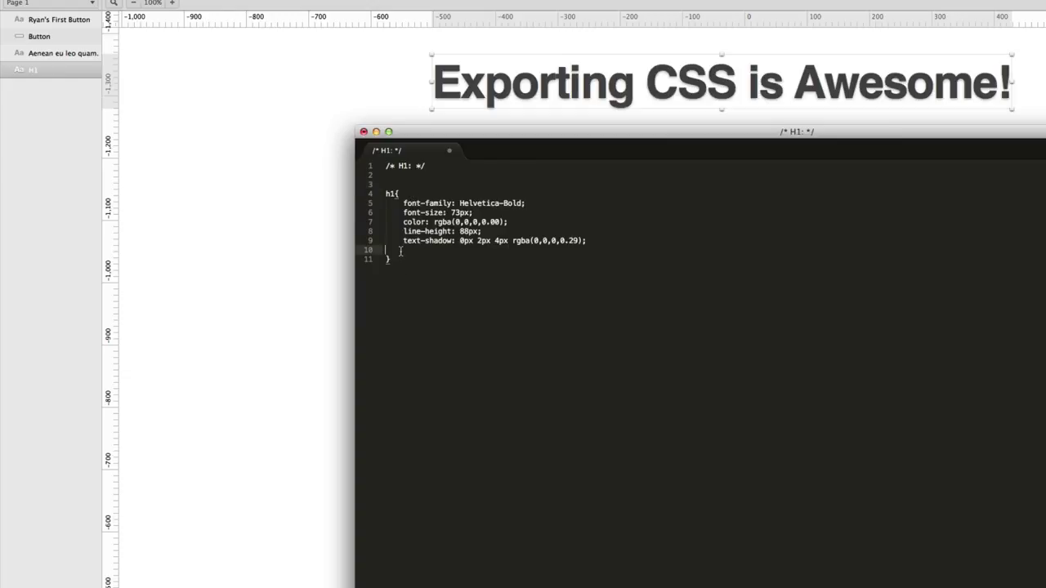
{"action": "key", "text": "BackSpace"}
{"action": "key", "text": "Down"}
Step: Add a space between h1 and its brace, check the rule, and return to Sketch
{"action": "left_click", "coordinate": [397, 193]}
{"action": "left_click", "coordinate": [437, 264]}
{"action": "left_click_drag", "start_coordinate": [432, 166], "coordinate": [385, 166]}
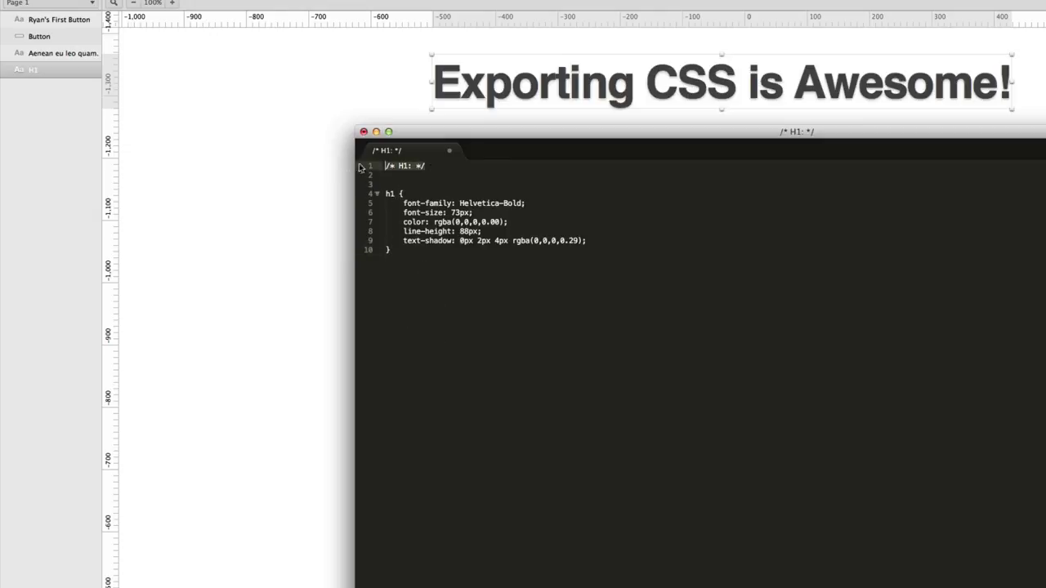
{"action": "left_click", "coordinate": [424, 175]}
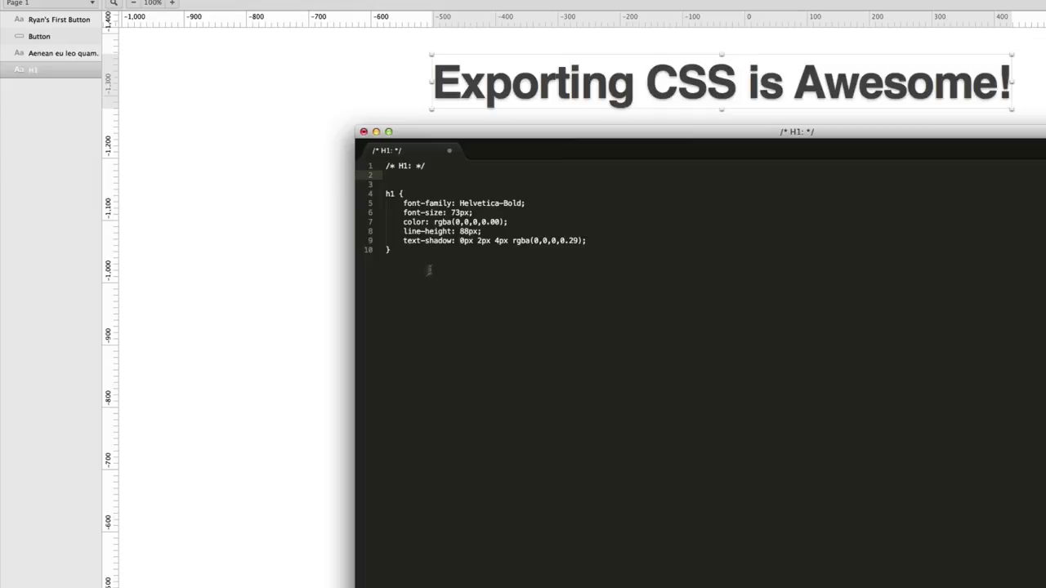
{"action": "left_click", "coordinate": [428, 291]}
{"action": "left_click", "coordinate": [299, 320]}
{"action": "scroll", "coordinate": [387, 145], "scroll_direction": "up", "scroll_amount": 2}
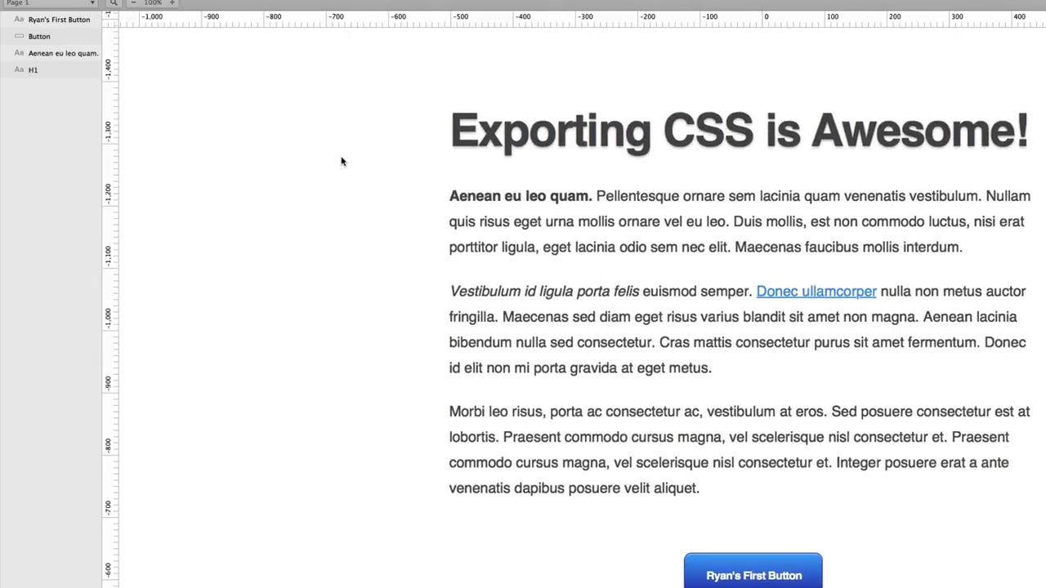
Step: Marquee-select the heading, paragraphs and button, and copy their combined CSS attributes
{"action": "left_click_drag", "start_coordinate": [331, 86], "coordinate": [940, 552]}
{"action": "right_click", "coordinate": [561, 336]}
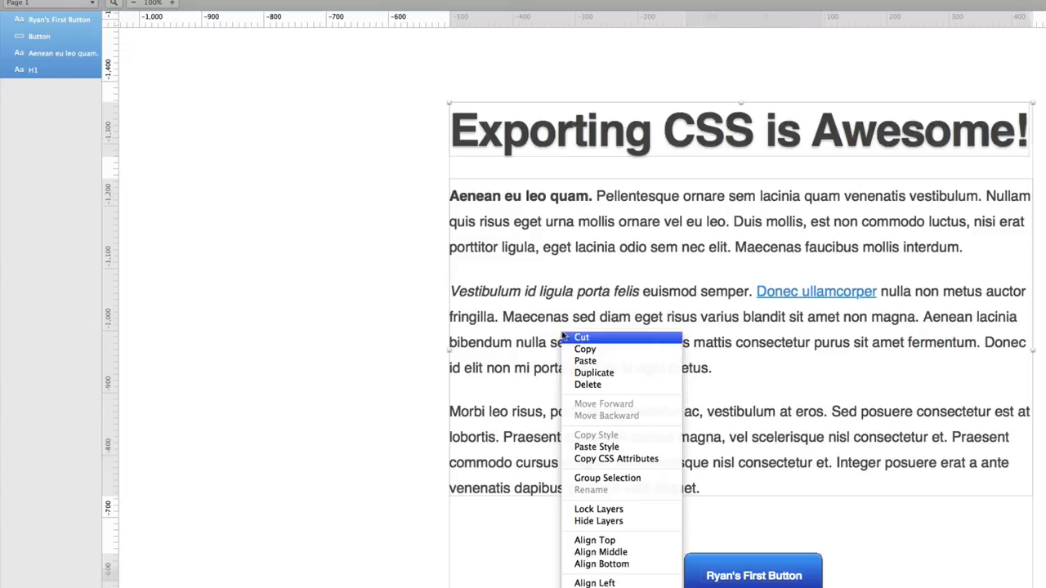
{"action": "left_click", "coordinate": [608, 459]}
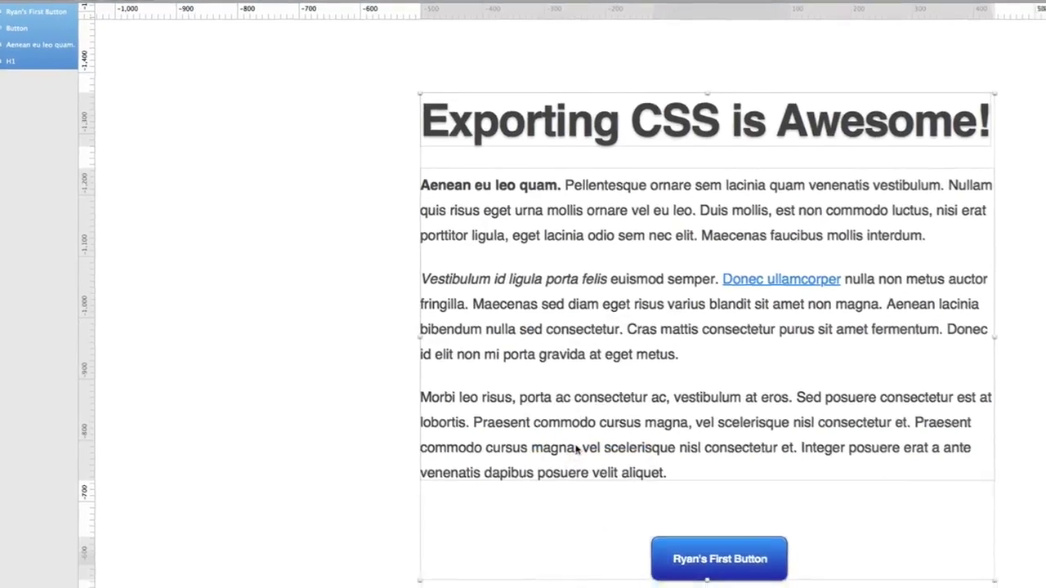
Step: Replace the Sublime text with the 46-line CSS of all four layers, then return to Sketch
{"action": "key", "text": "super+Tab"}
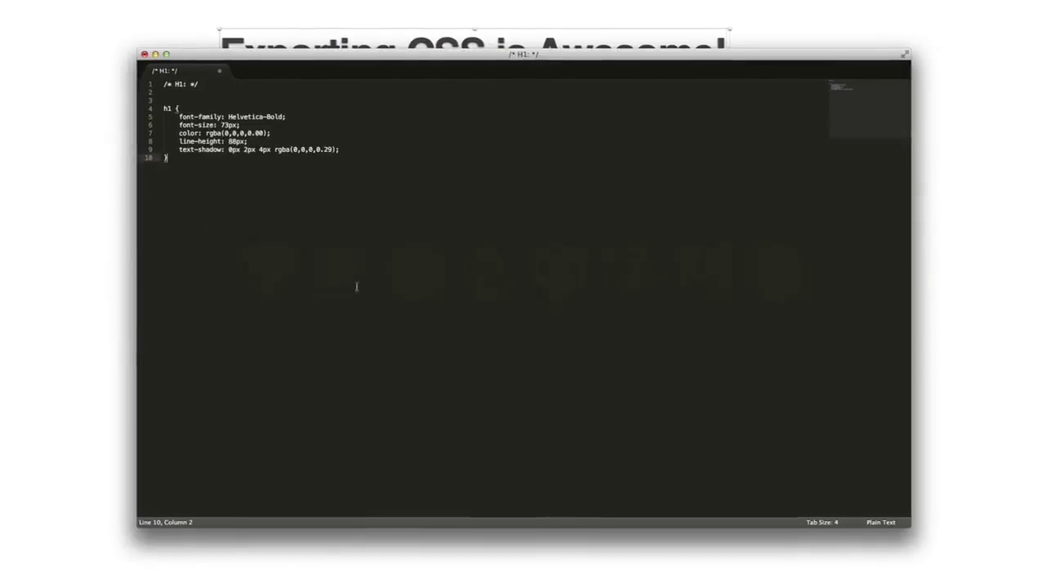
{"action": "key", "text": "super+a"}
{"action": "key", "text": "super+v"}
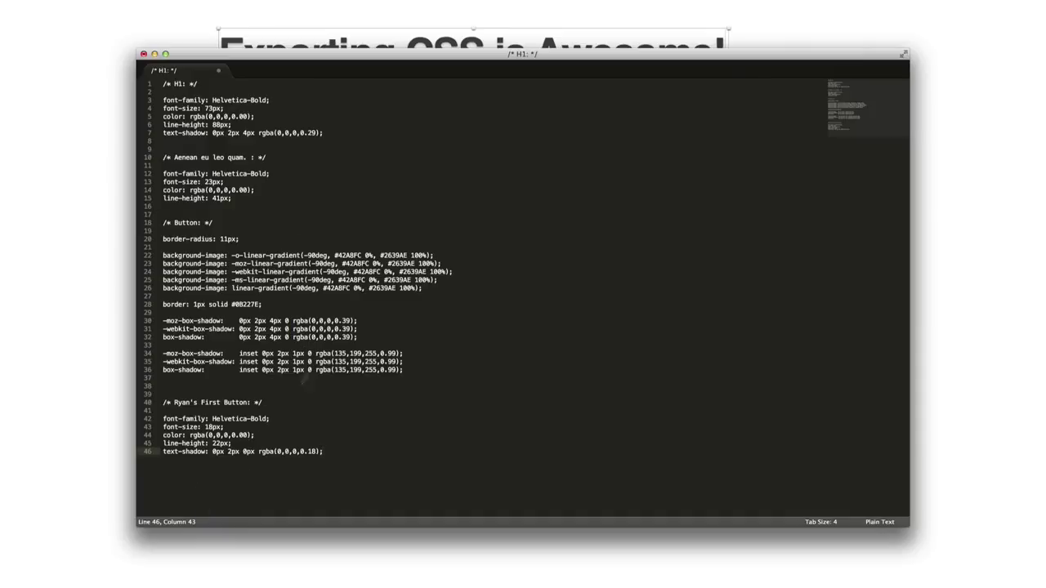
{"action": "left_click", "coordinate": [359, 328]}
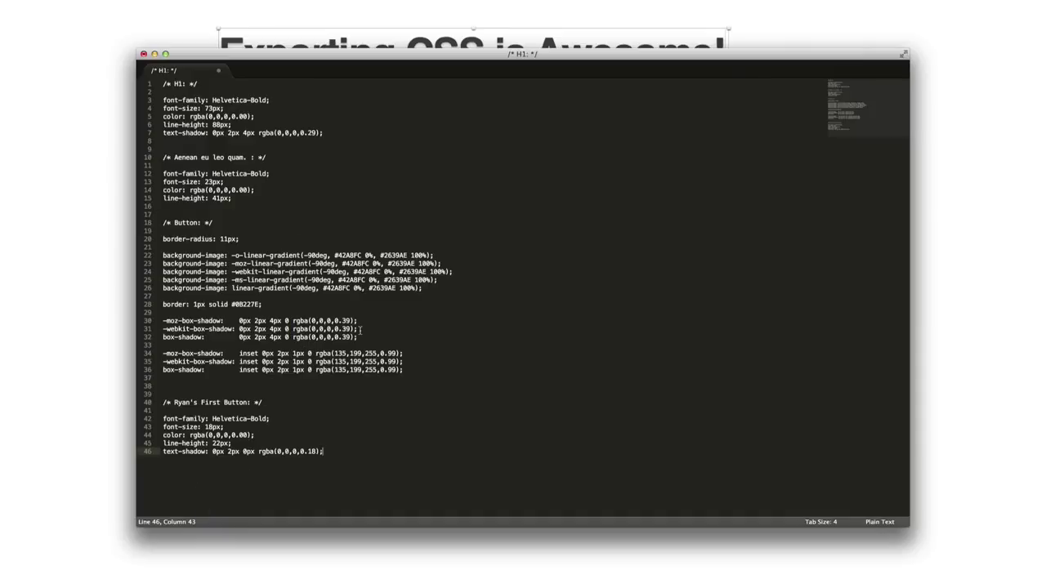
{"action": "left_click", "coordinate": [22, 124]}
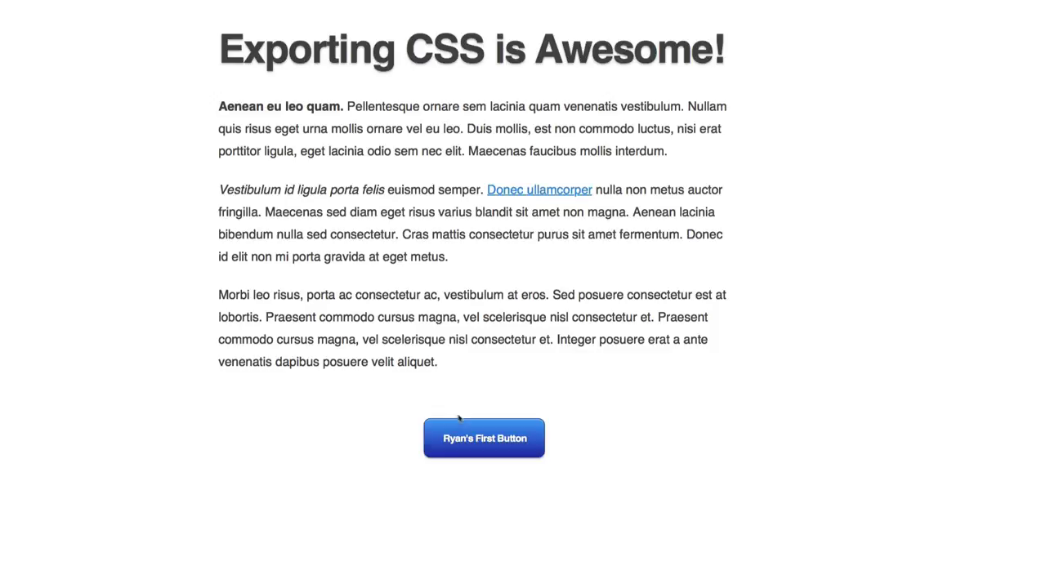
Step: Copy the CSS attributes of the blue "Ryan's First Button" in Sketch
{"action": "left_click", "coordinate": [426, 445]}
{"action": "right_click", "coordinate": [470, 448]}
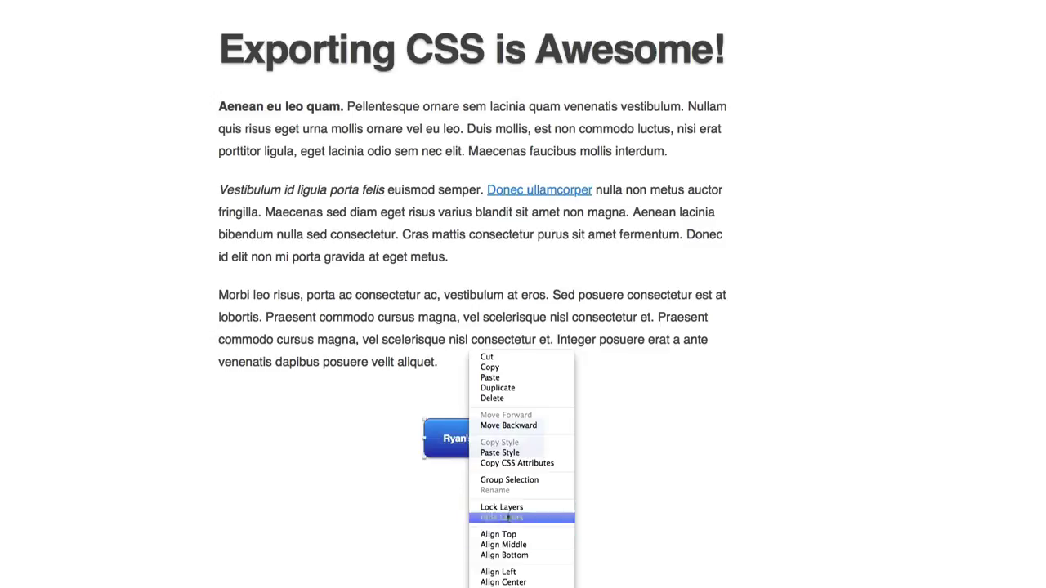
{"action": "left_click", "coordinate": [516, 463]}
{"action": "key", "text": "super+Tab"}
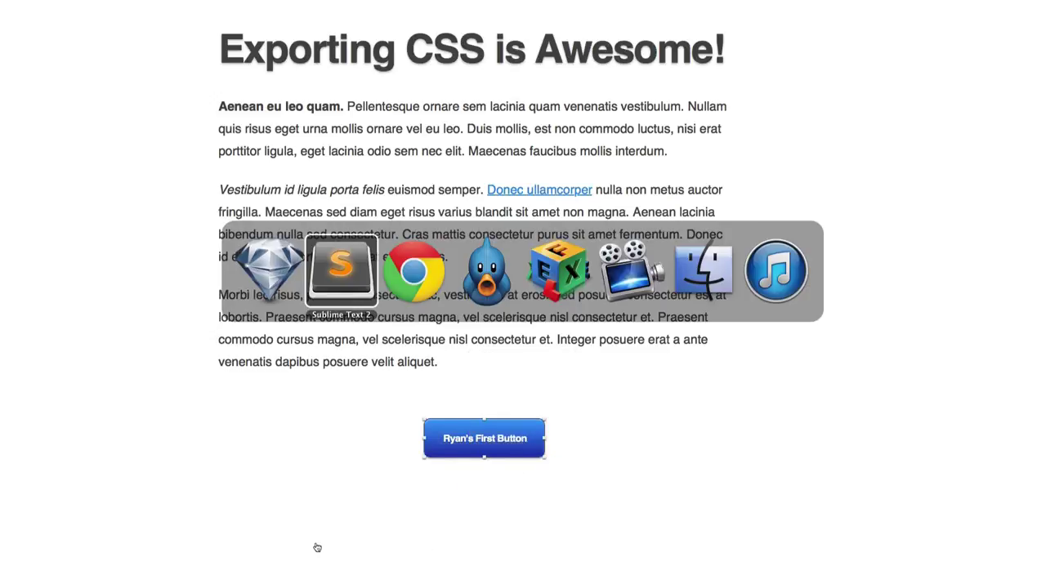
Step: Replace the editor's contents with the 29-line Button CSS and look over its lines
{"action": "key", "text": "super+a"}
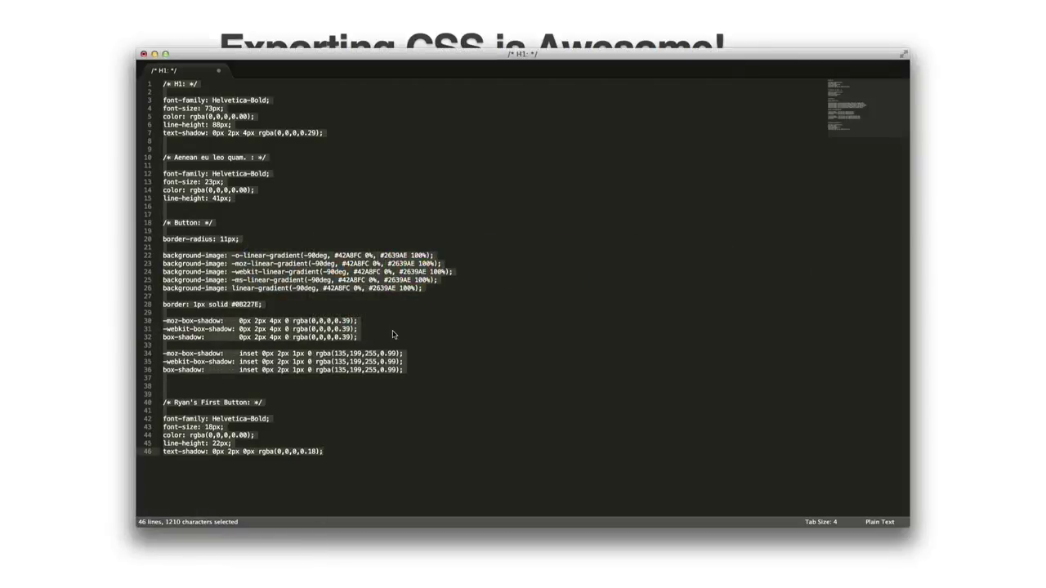
{"action": "key", "text": "super+v"}
{"action": "left_click", "coordinate": [270, 206]}
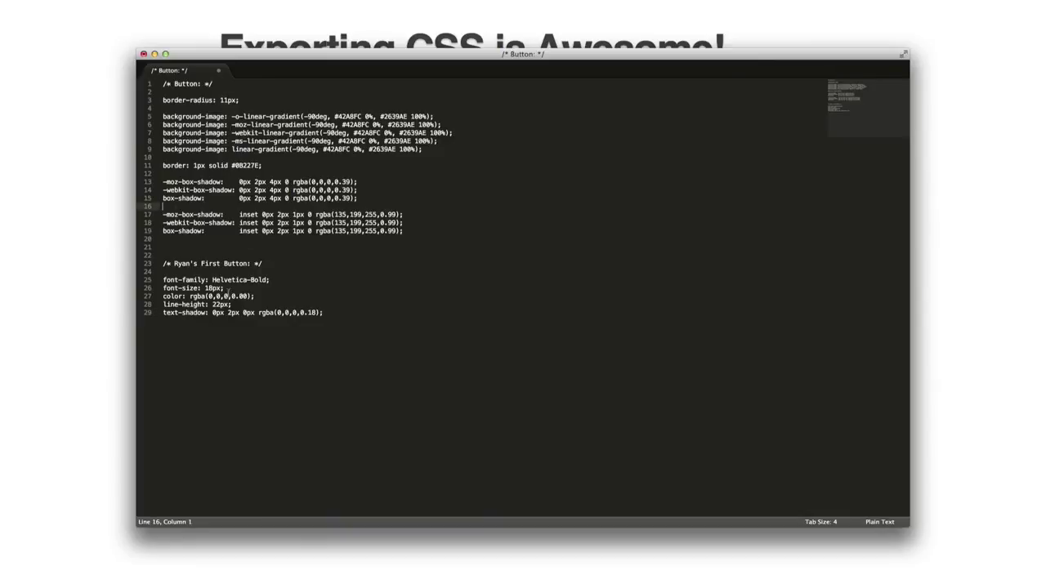
{"action": "left_click", "coordinate": [345, 222]}
{"action": "left_click", "coordinate": [383, 185]}
{"action": "left_click", "coordinate": [380, 303]}
{"action": "key", "text": "super+Tab"}
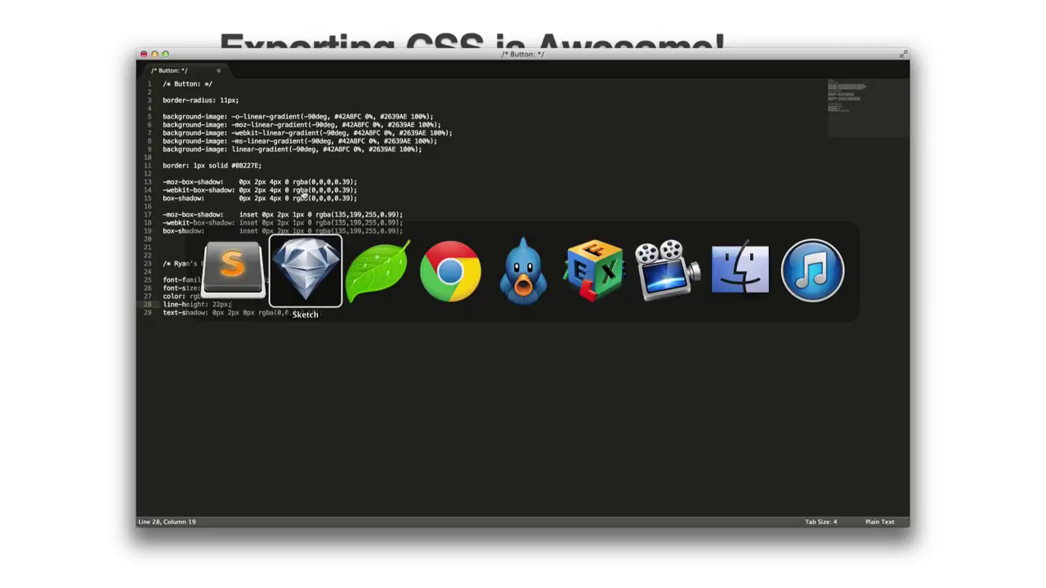
Step: In Coda 2, replace the link word "button" with test text, then undo back to the original
{"action": "left_click", "coordinate": [378, 280]}
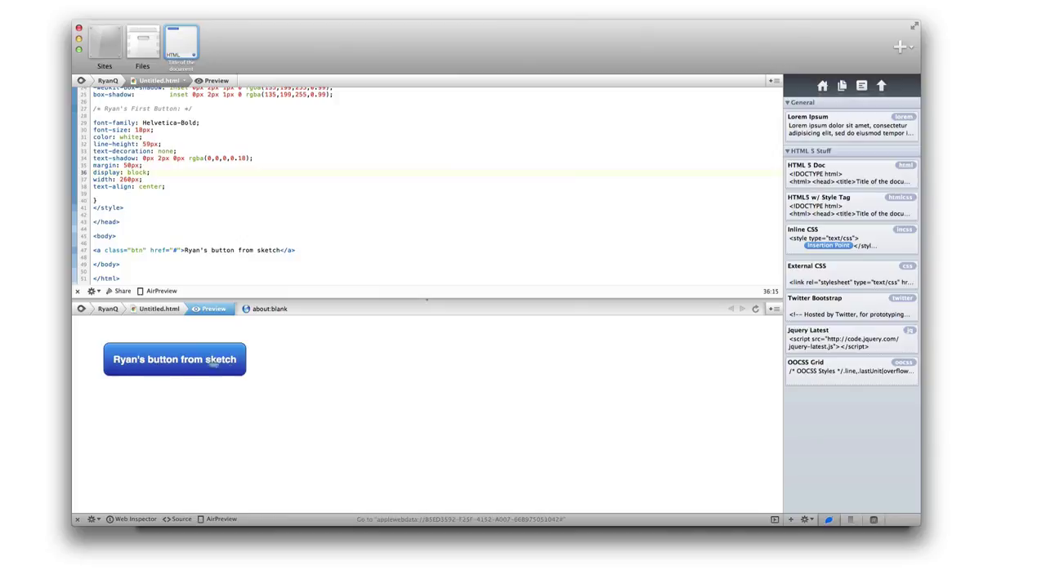
{"action": "double_click", "coordinate": [222, 250]}
{"action": "type", "text": "asdasd"}
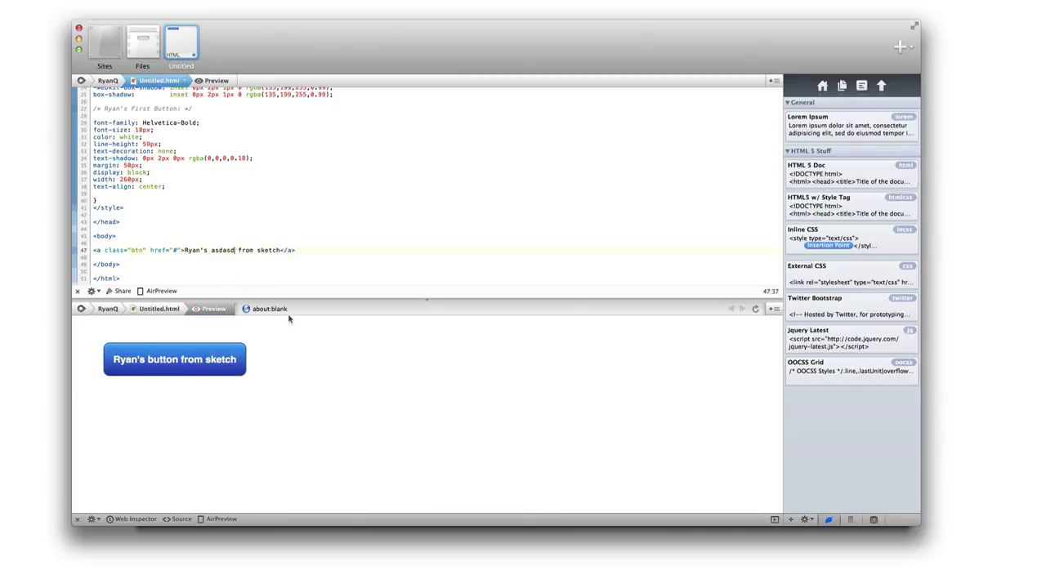
{"action": "type", "text": "asdasd"}
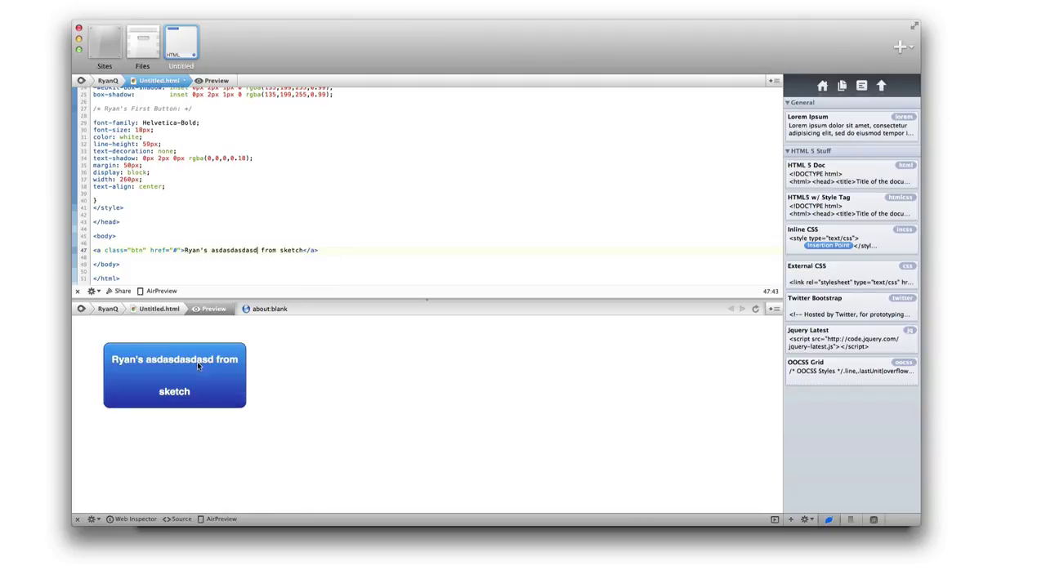
{"action": "key", "text": "BackSpace"}
{"action": "key", "text": "BackSpace"}
{"action": "key", "text": "BackSpace"}
{"action": "key", "text": "BackSpace"}
{"action": "key", "text": "BackSpace"}
{"action": "key", "text": "BackSpace"}
{"action": "key", "text": "BackSpace"}
{"action": "key", "text": "BackSpace"}
{"action": "key", "text": "BackSpace"}
{"action": "key", "text": "BackSpace"}
{"action": "key", "text": "BackSpace"}
{"action": "key", "text": "super+z"}
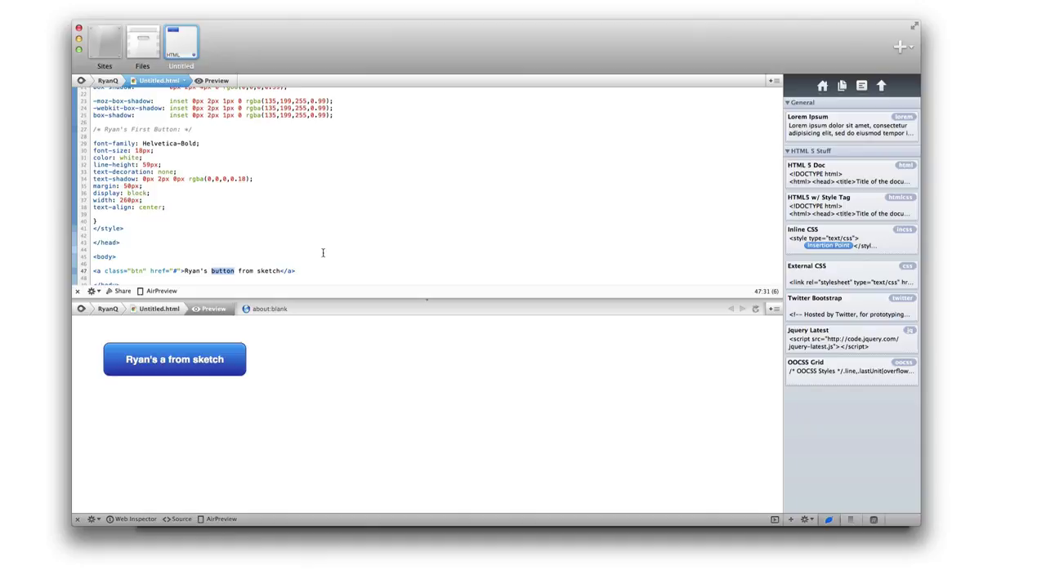
Step: Deselect the link text so the preview refreshes to "Ryan's button from sketch"
{"action": "left_click", "coordinate": [323, 254]}
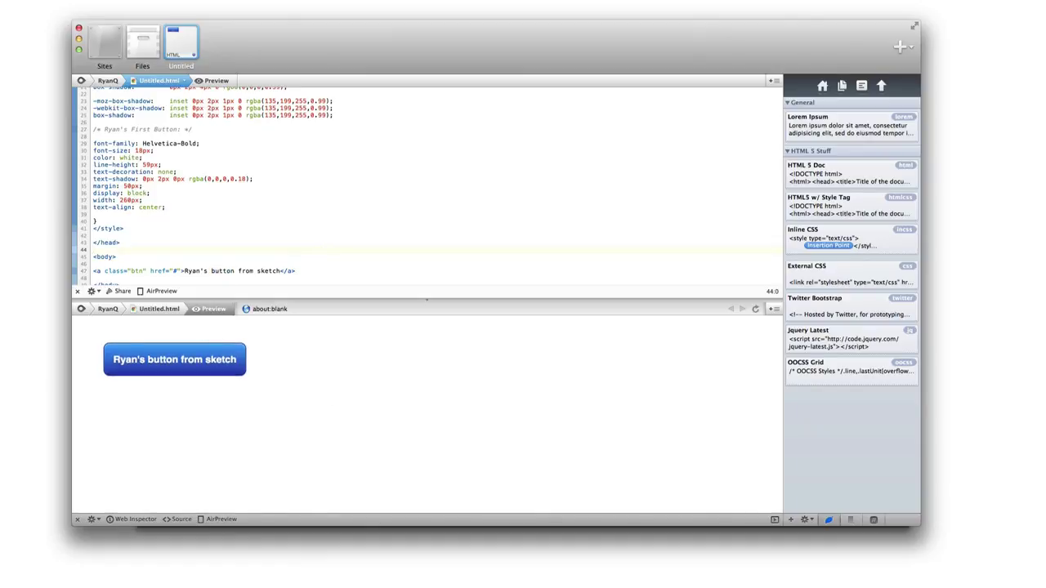